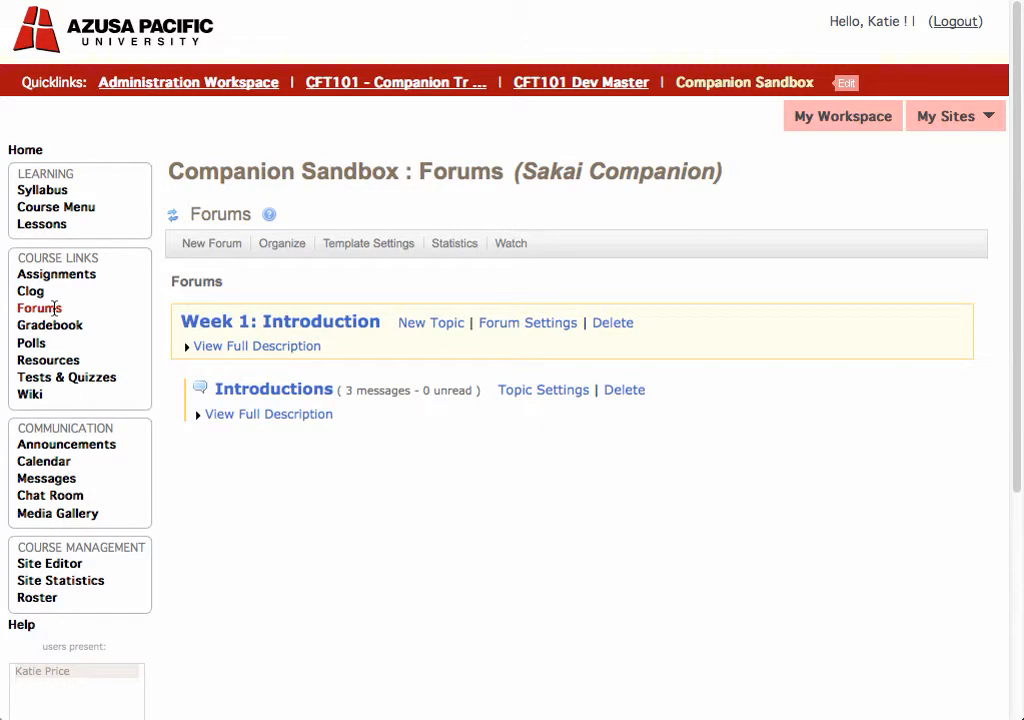
Step: Start a new forum and give it the title "Week 2: The Basics"
click(210, 246)
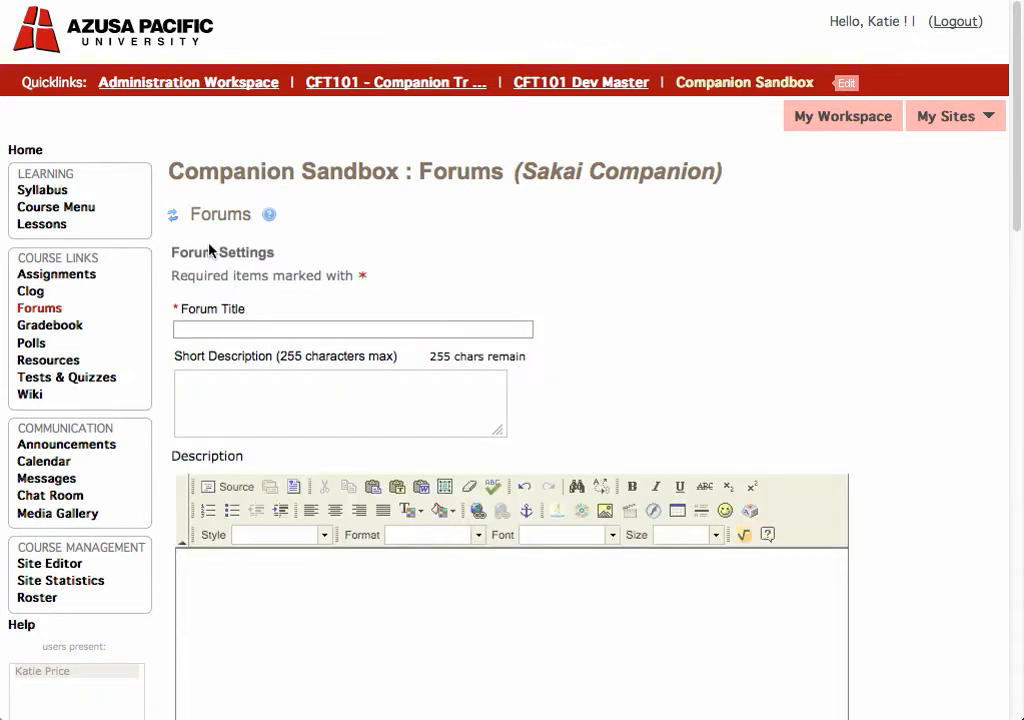
click(224, 329)
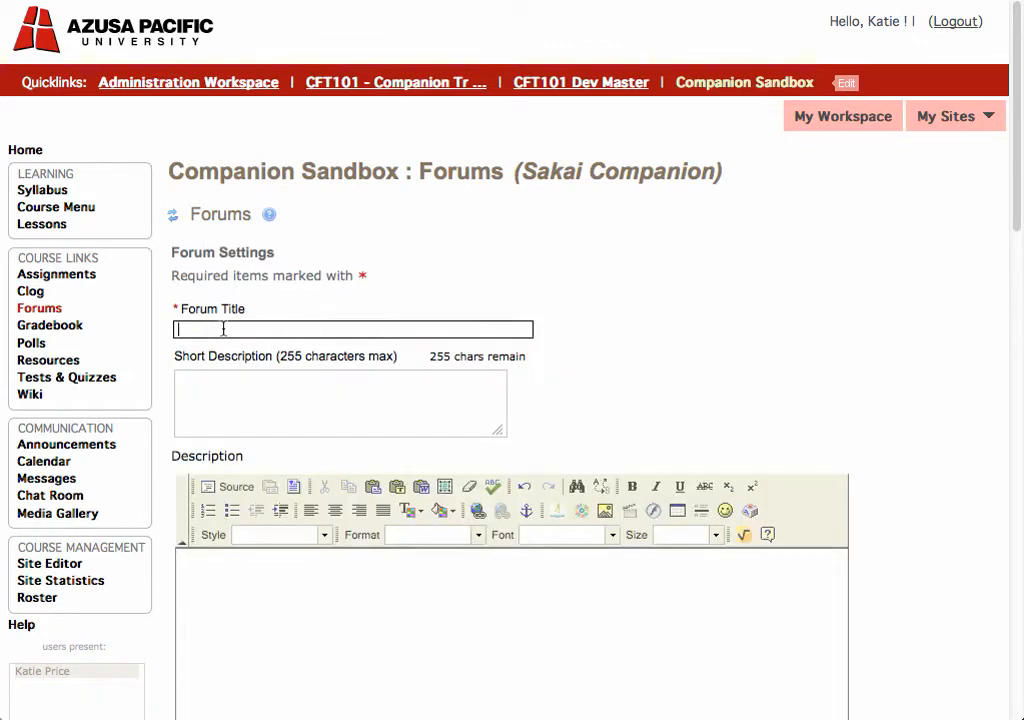
text(Week)
key(Down)
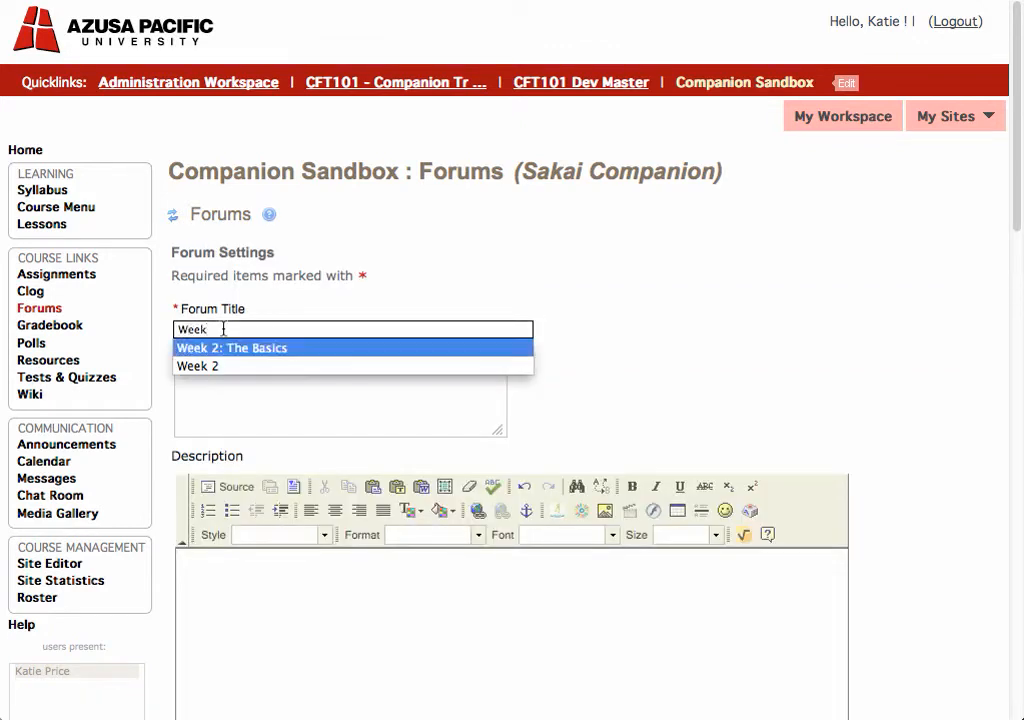
key(Return)
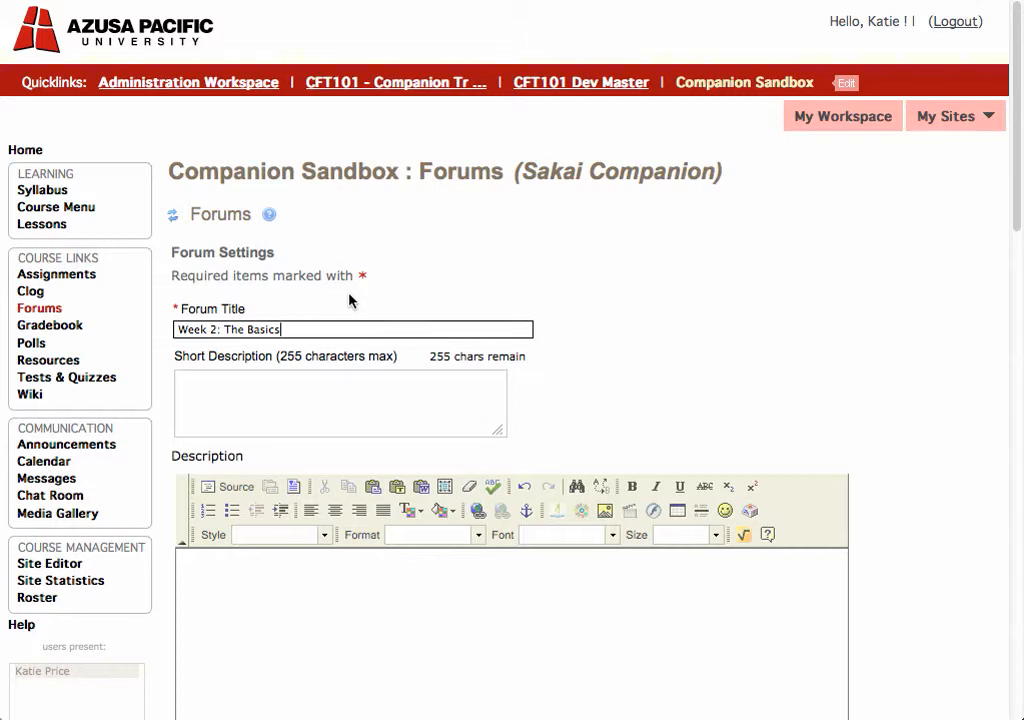
key(super+a)
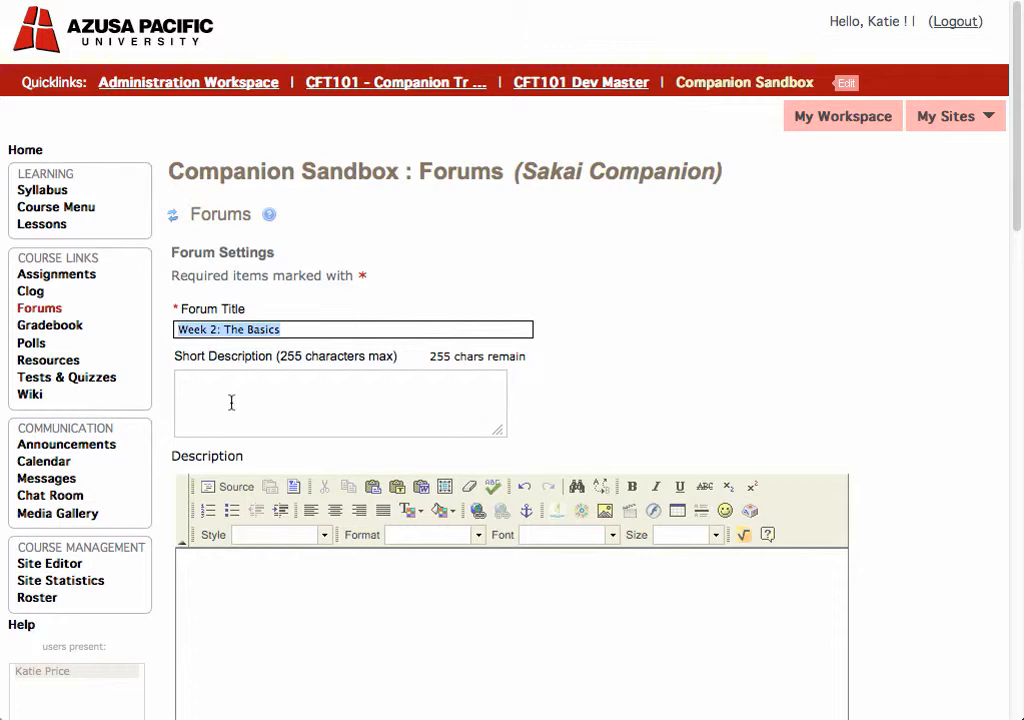
click(165, 411)
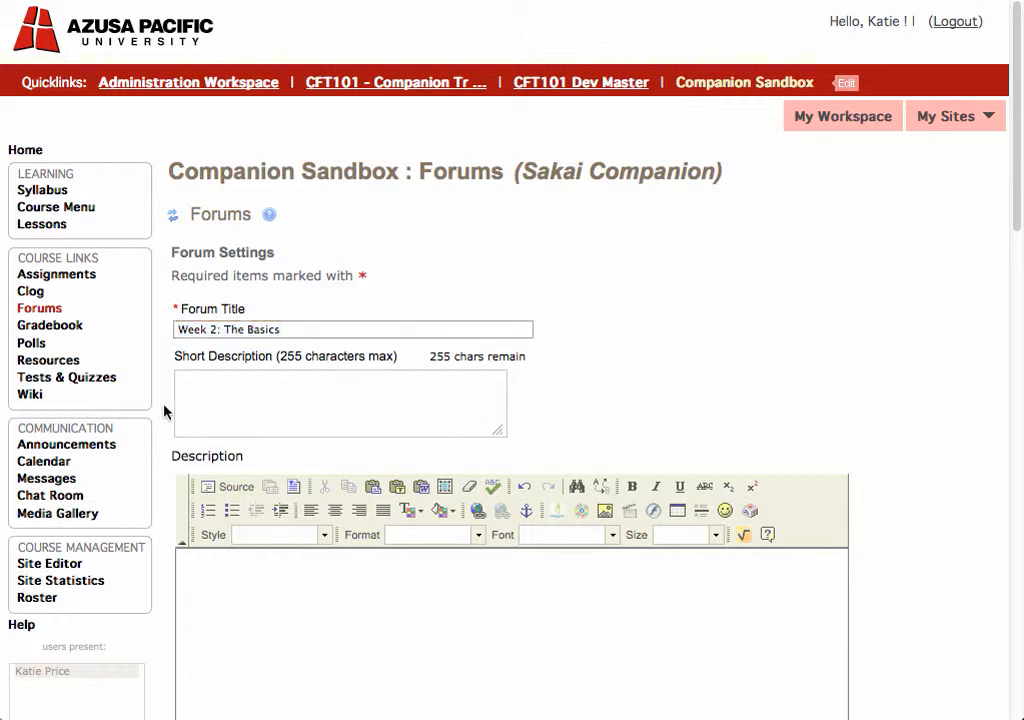
Step: Try the Yes option for Lock Forum and Moderate Topics in Forum, returning both to No
scroll(165, 411, down, 5)
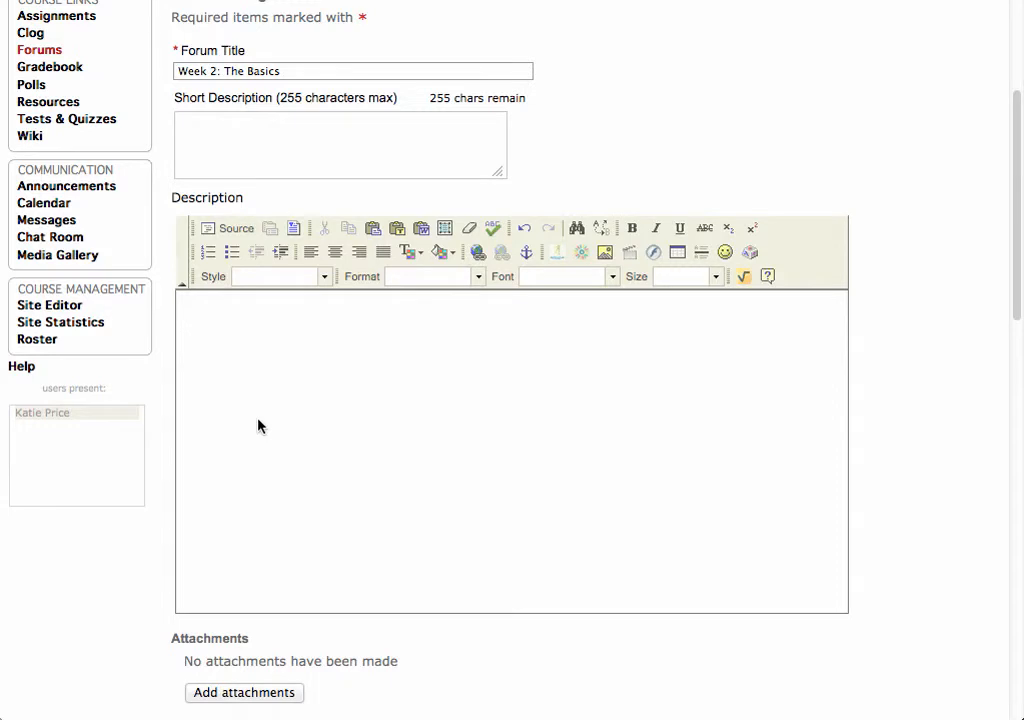
scroll(258, 427, down, 10)
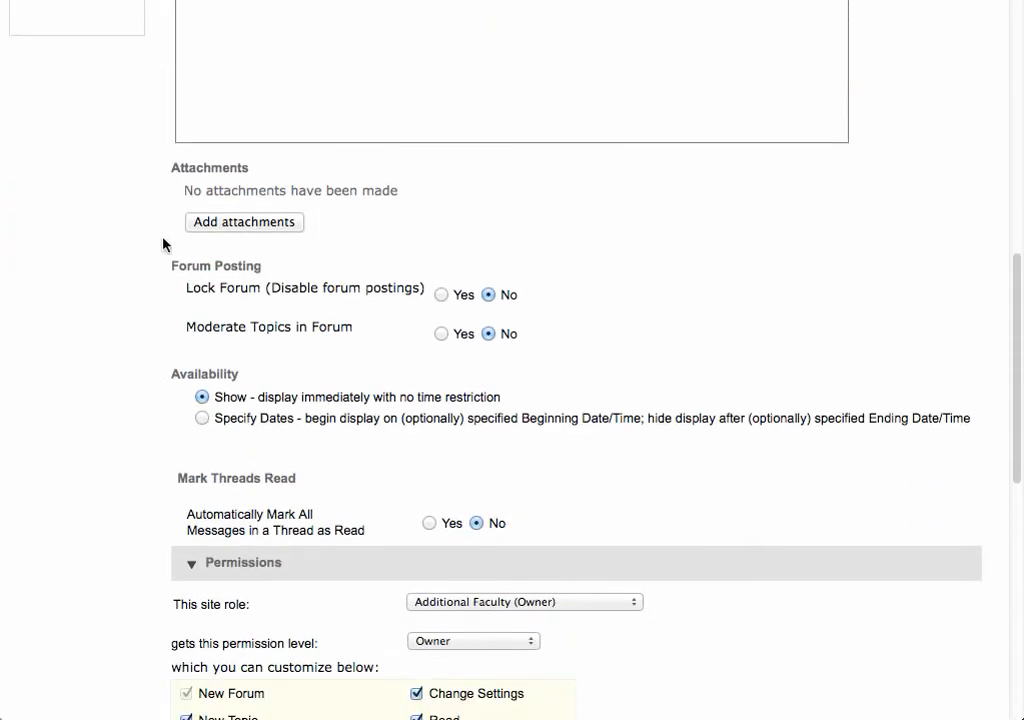
scroll(165, 245, down, 4)
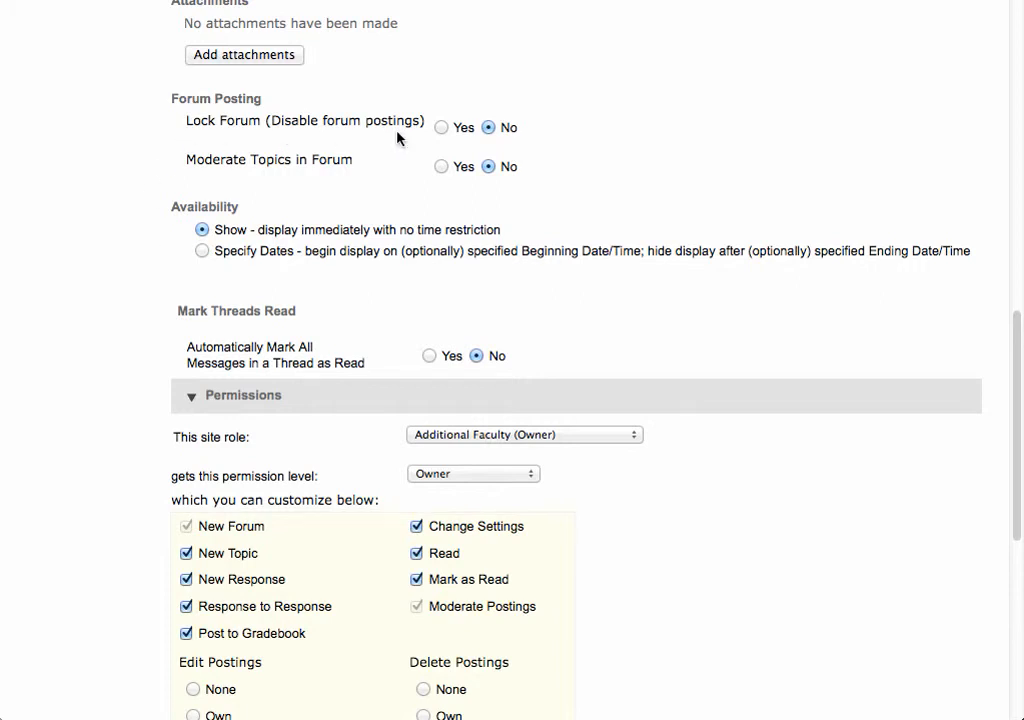
click(441, 128)
click(489, 128)
scroll(395, 215, down, 1)
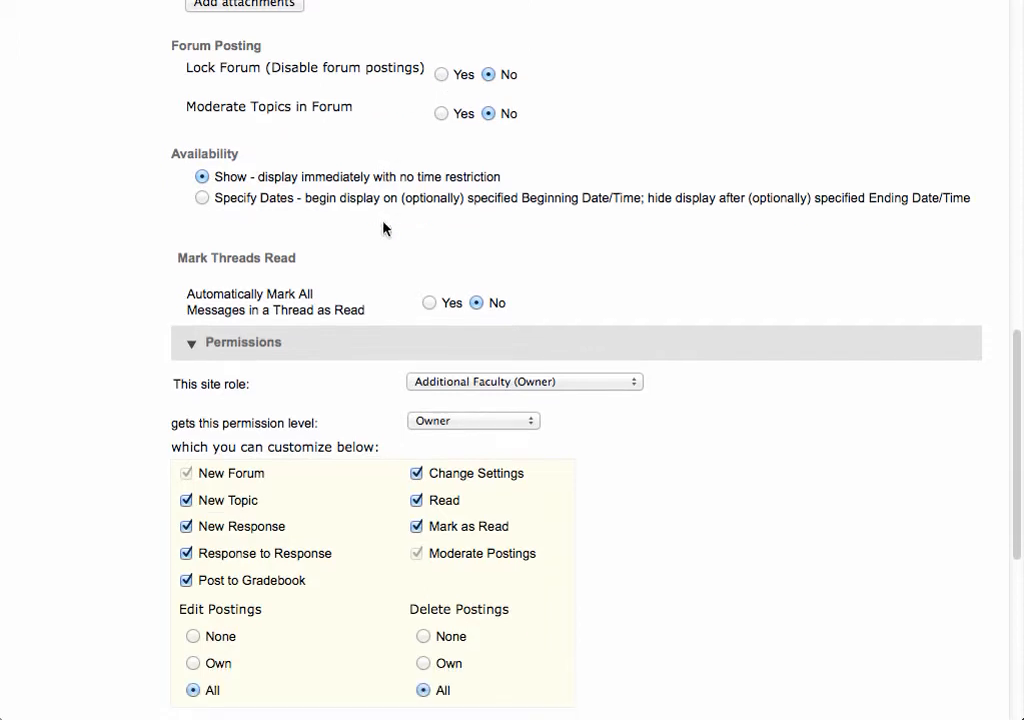
click(442, 114)
click(488, 114)
Step: Set the forum's availability to specified dates with an open date of 10/29/2012 01:48 PM
click(202, 199)
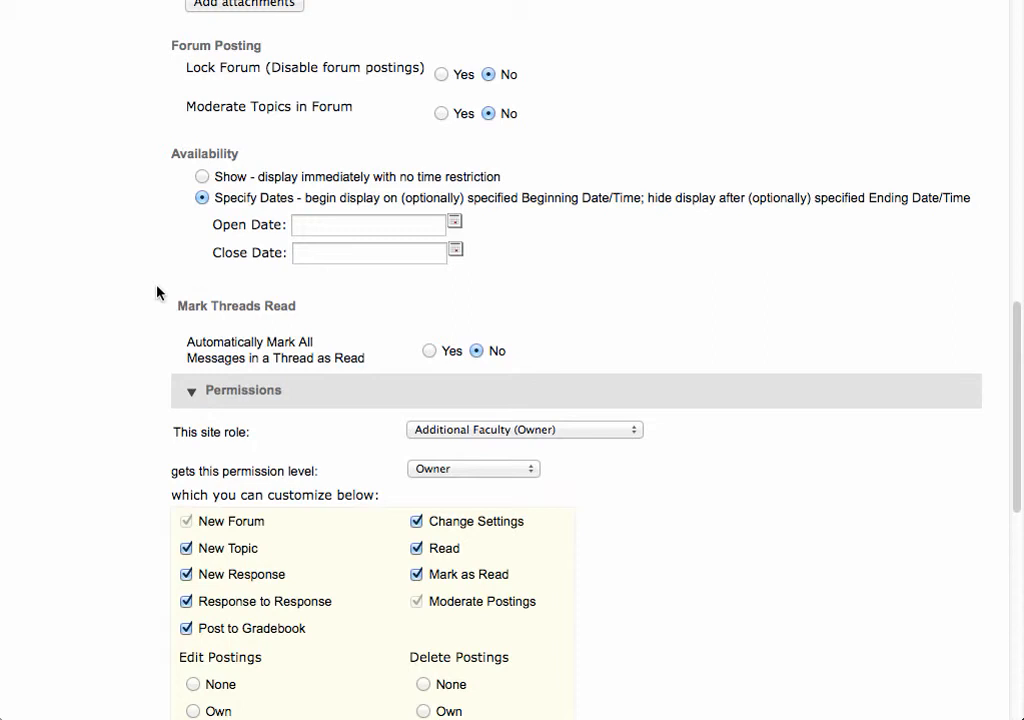
click(455, 226)
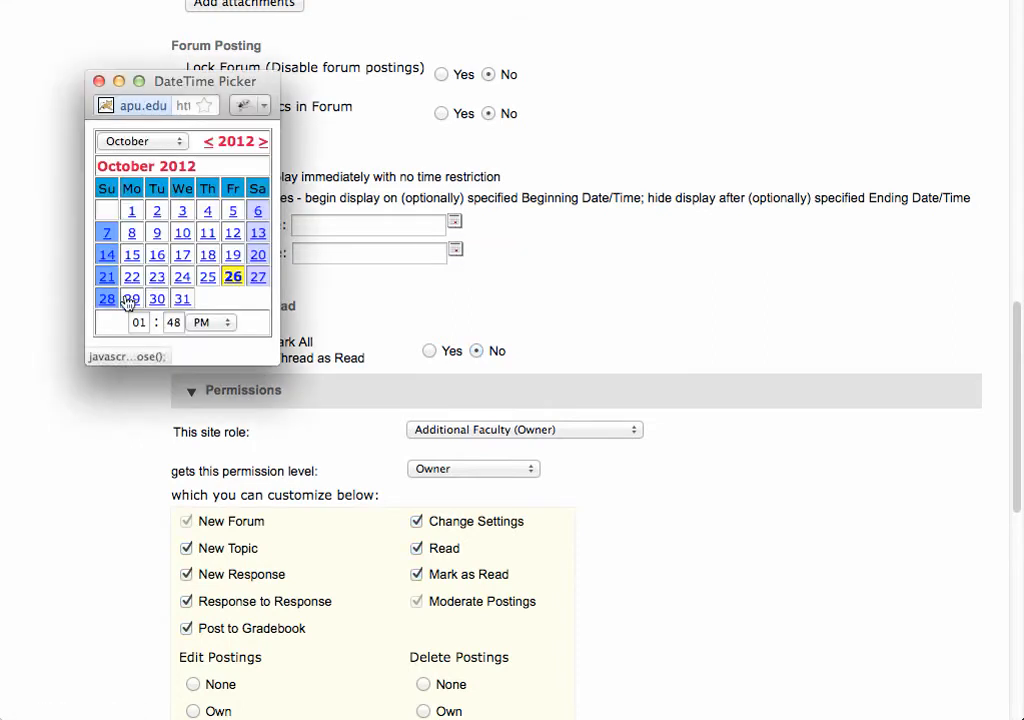
click(131, 299)
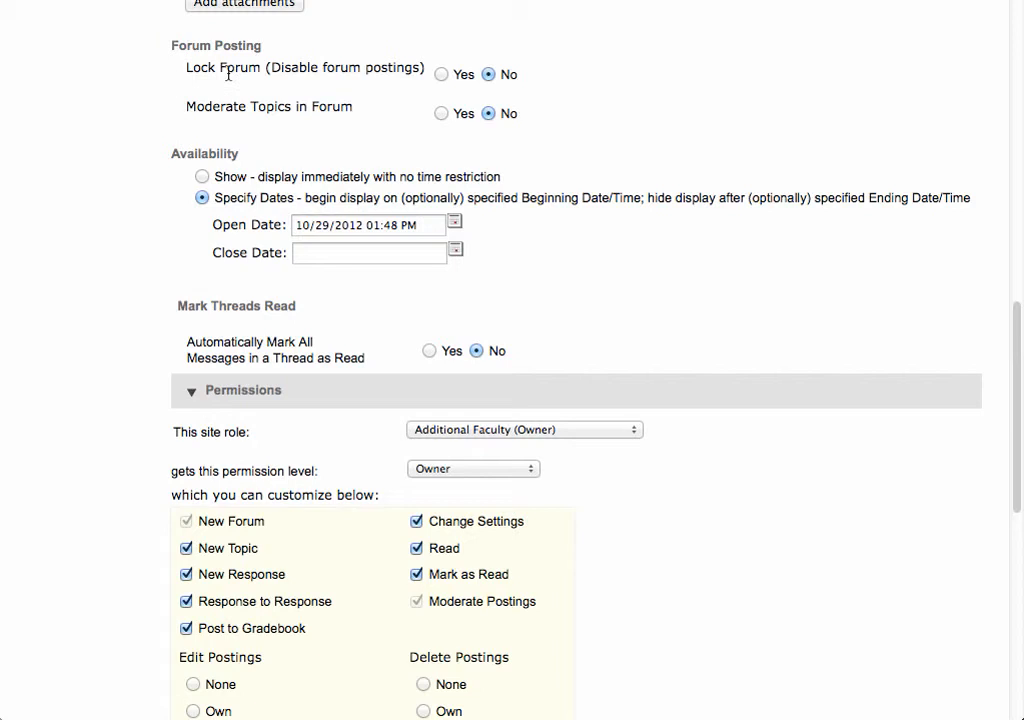
Step: Try Yes for Lock Forum and for automatically marking all messages in a thread as read, returning both to No
click(442, 76)
click(489, 76)
click(441, 76)
click(489, 76)
scroll(103, 363, down, 5)
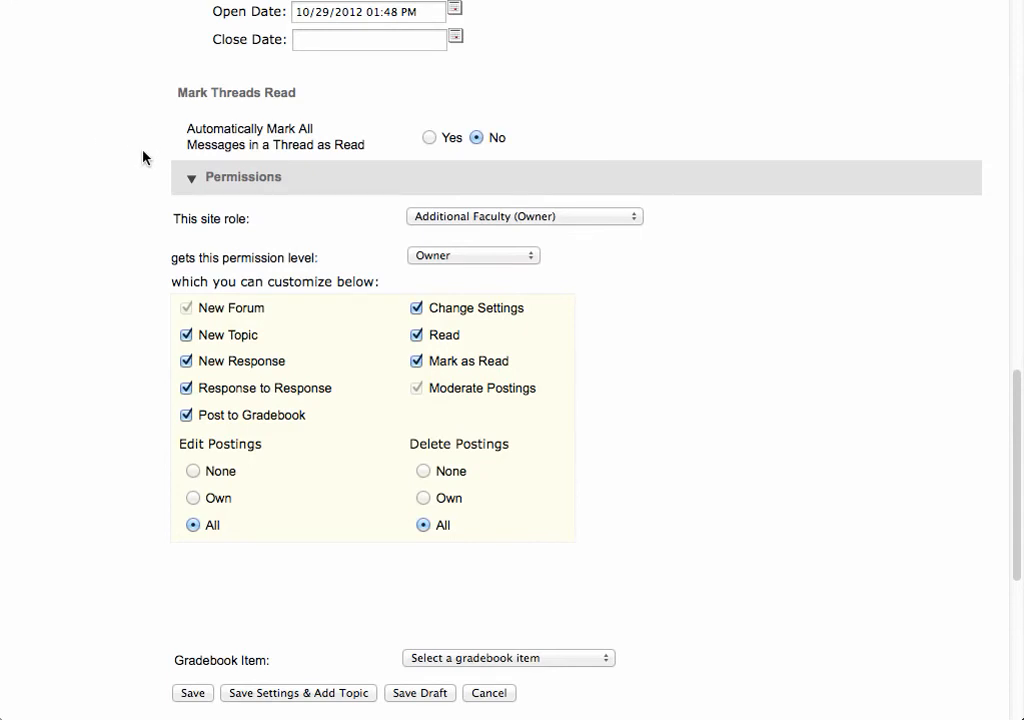
click(429, 138)
click(476, 138)
Step: Review the site role and permission level choices under the forum's permissions and save the new forum
scroll(143, 206, down, 2)
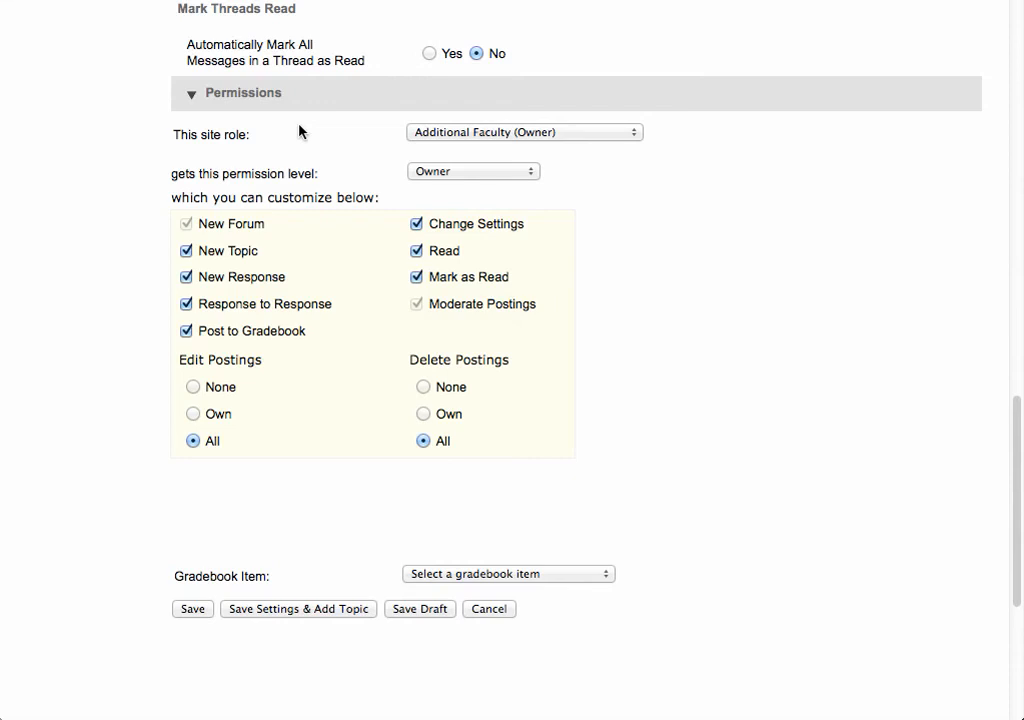
click(442, 134)
click(442, 136)
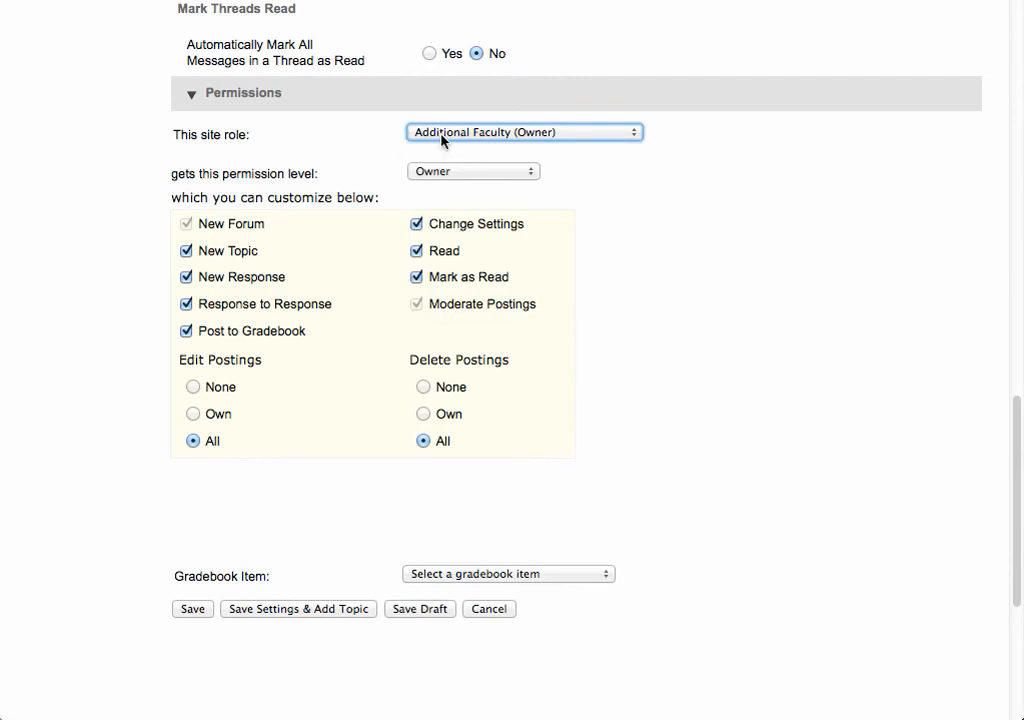
click(444, 173)
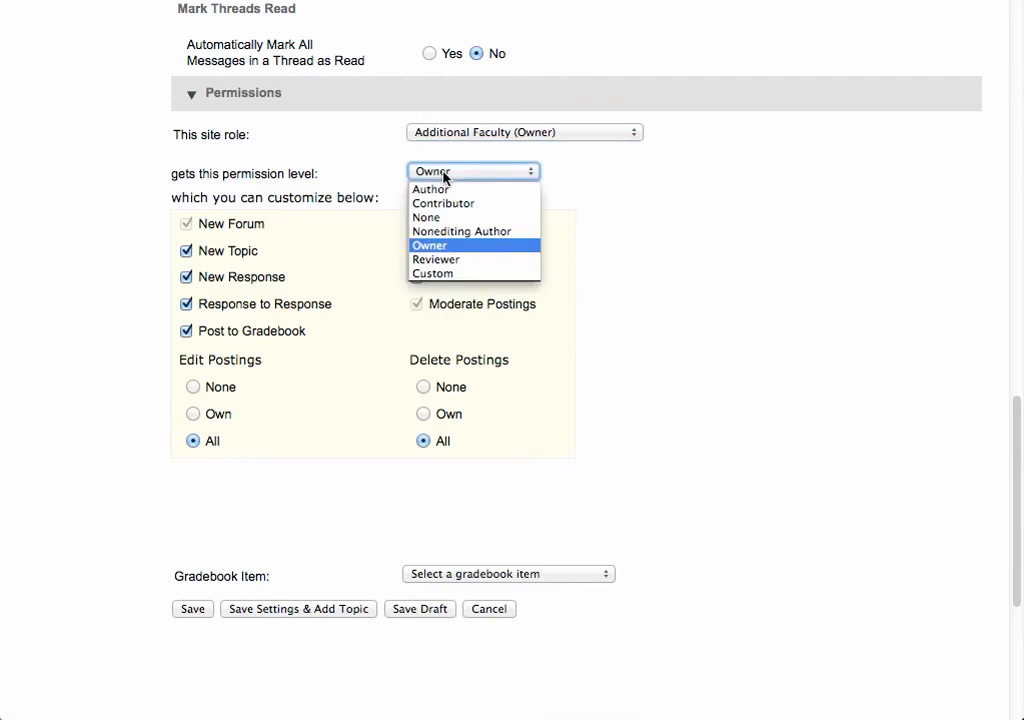
click(444, 174)
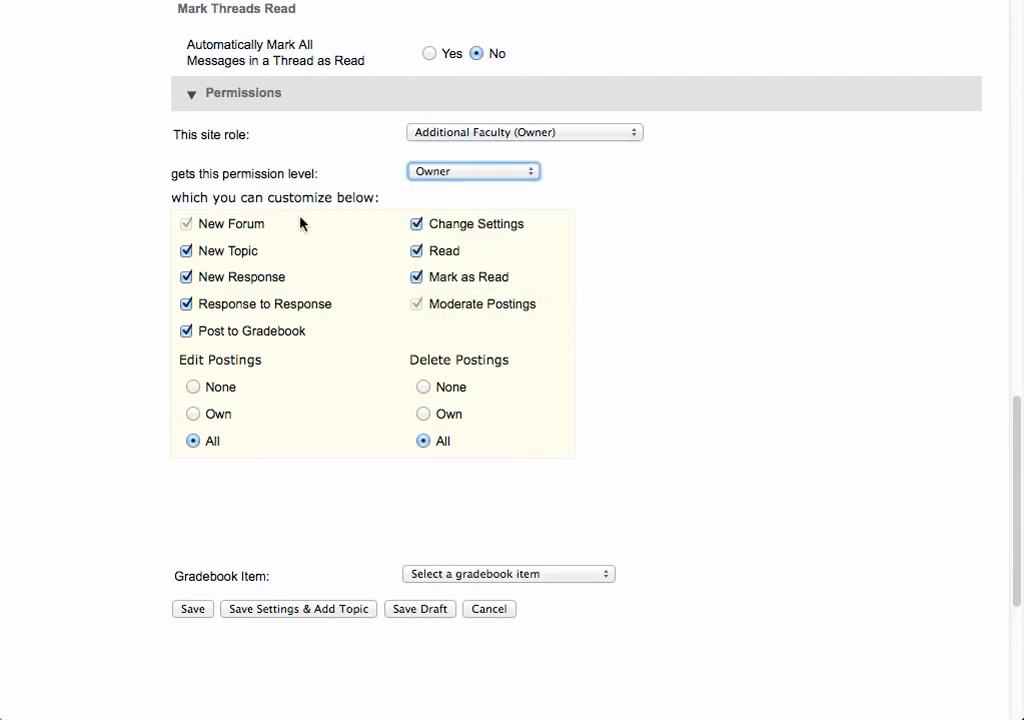
scroll(290, 377, down, 5)
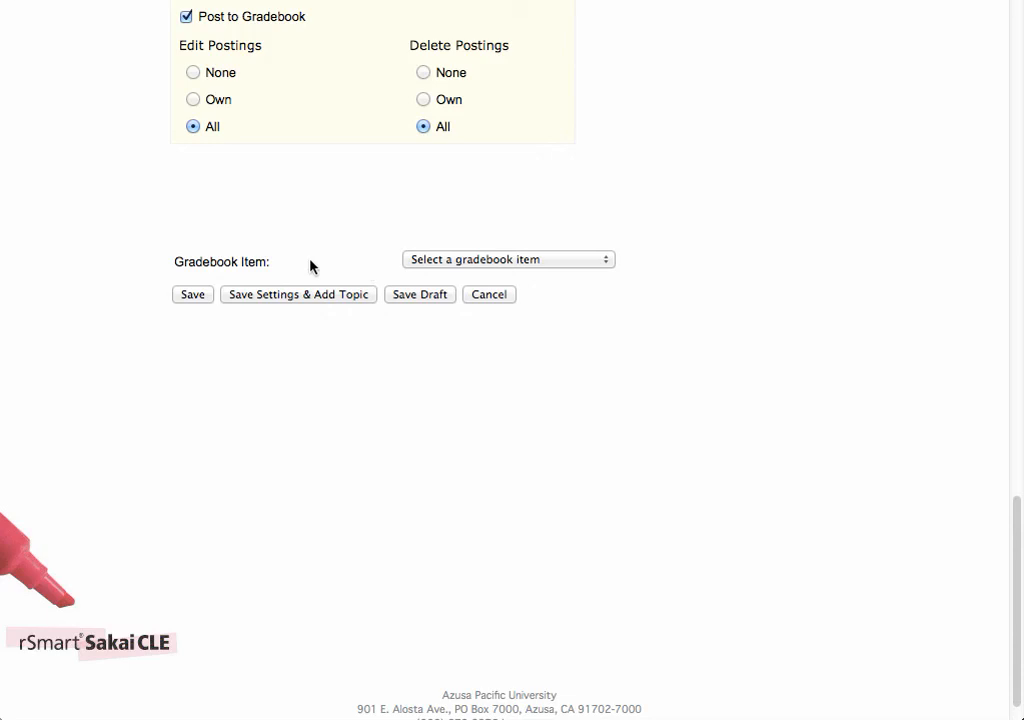
click(191, 296)
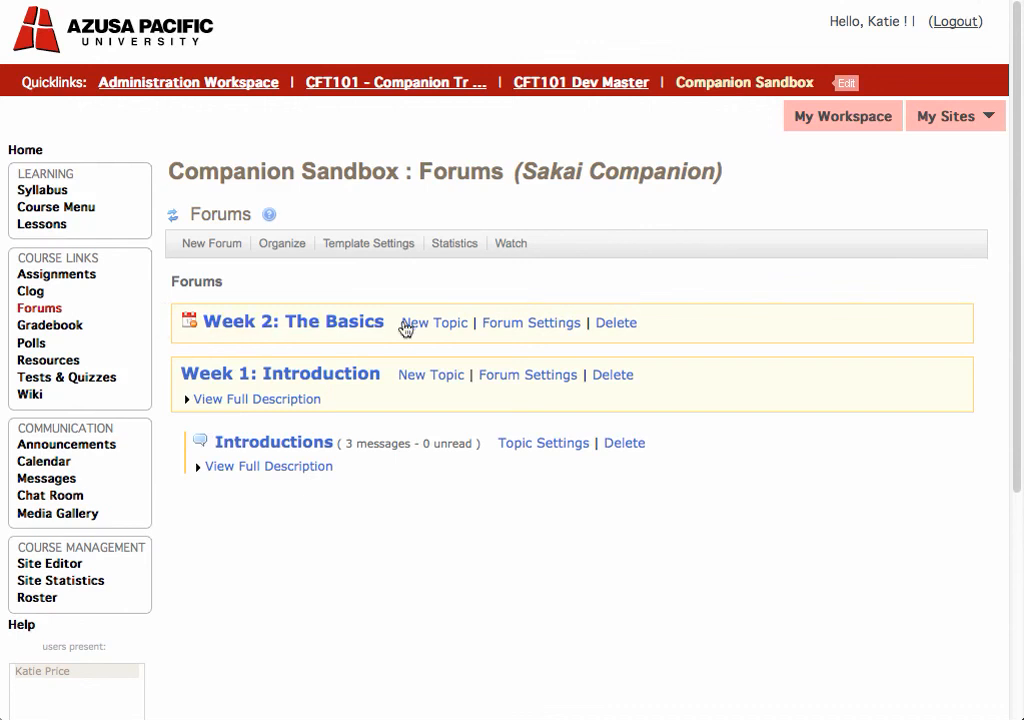
Step: Reopen the settings of the "Week 2: The Basics" forum, review them through to the end and save
click(505, 328)
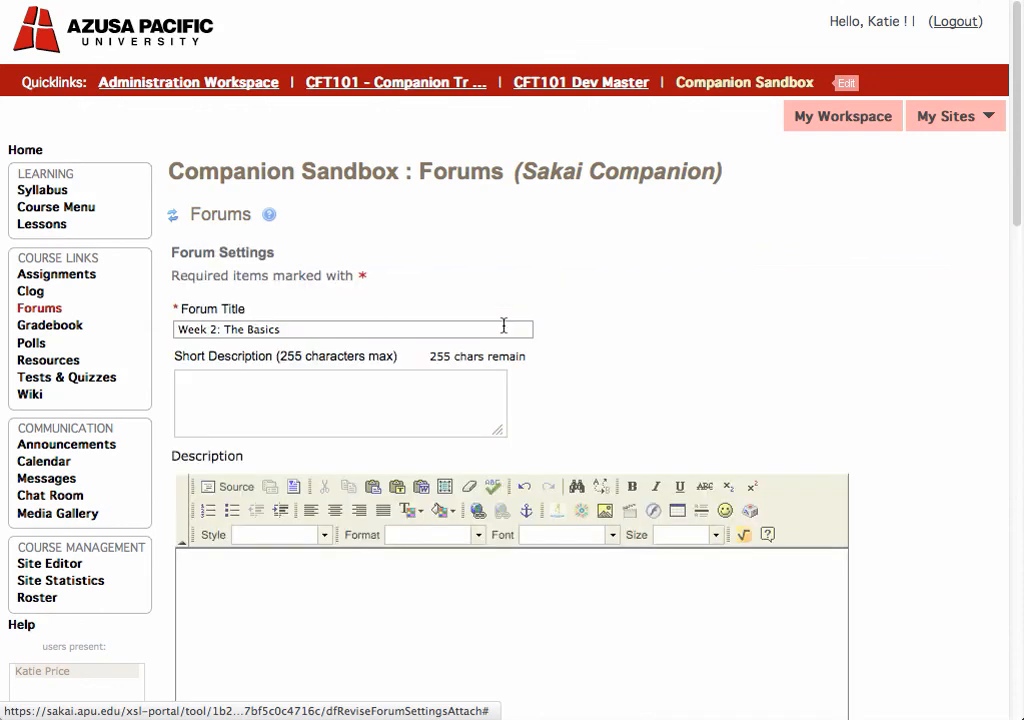
scroll(670, 350, down, 10)
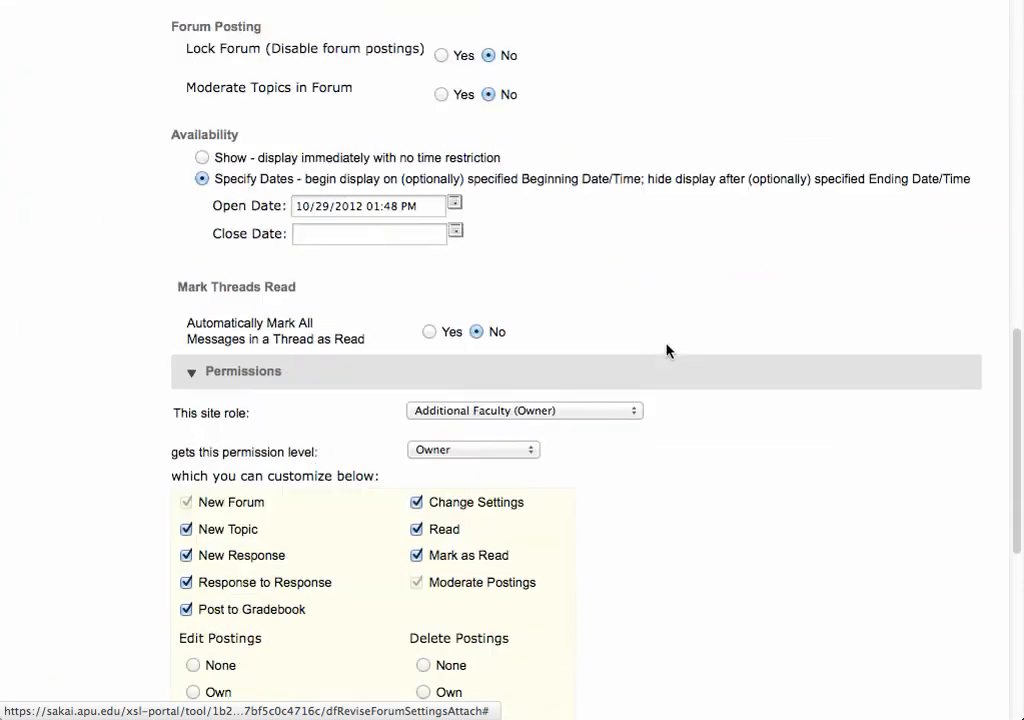
scroll(668, 350, down, 5)
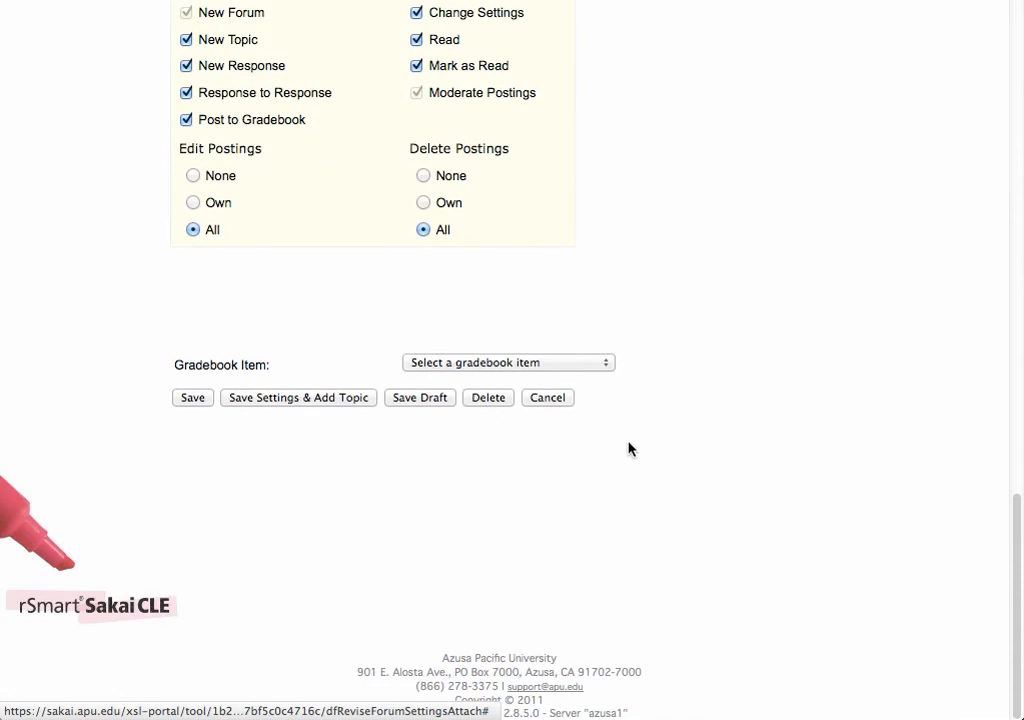
click(191, 399)
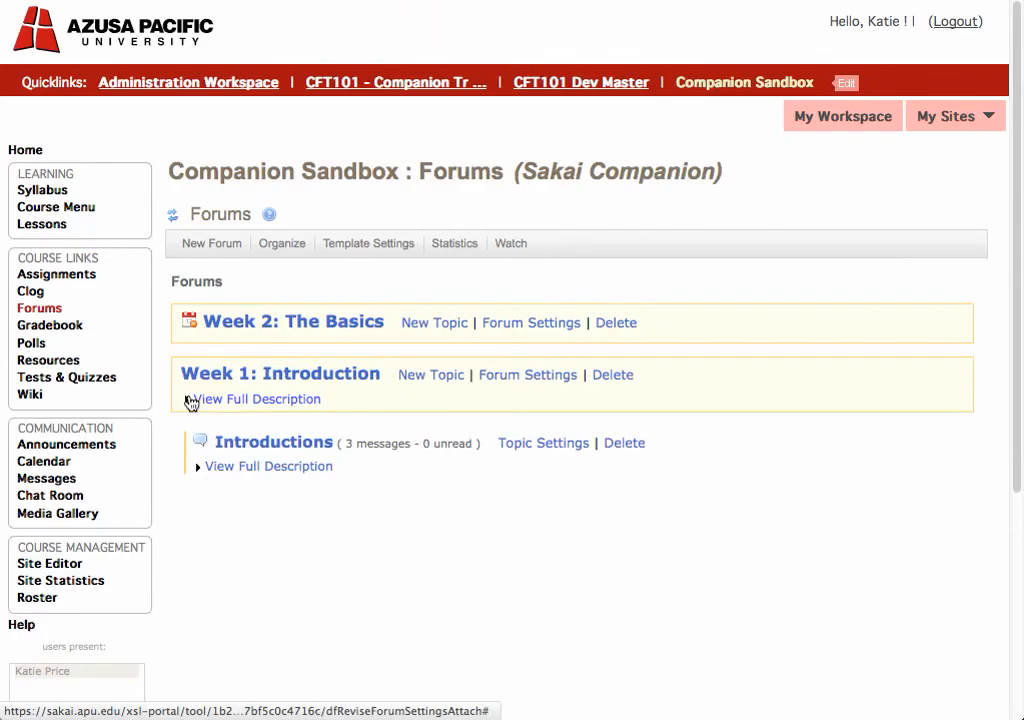